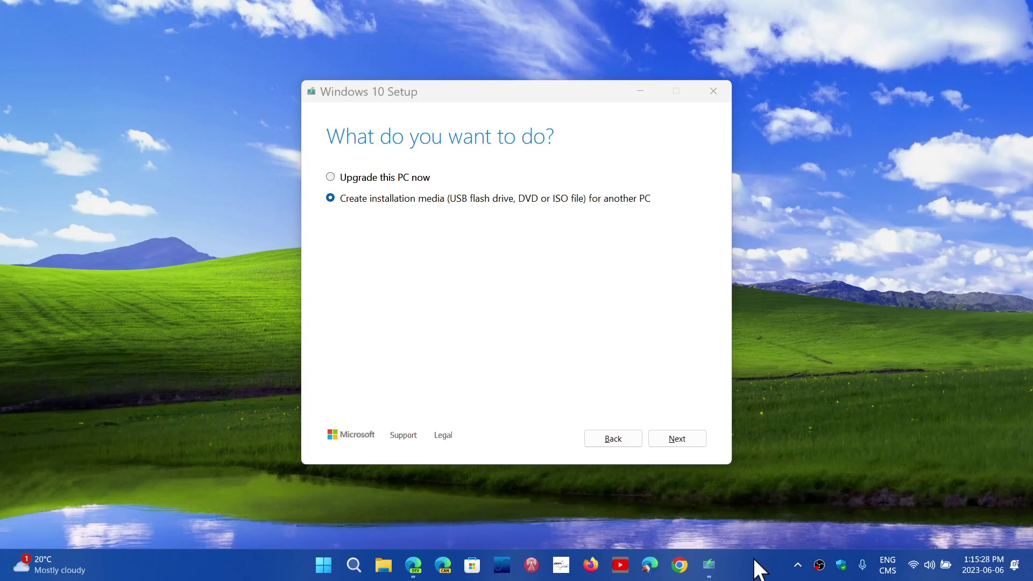
Activate the Windows 10 Setup window from its taskbar icon
{"action": "left_click", "coordinate": [710, 565]}
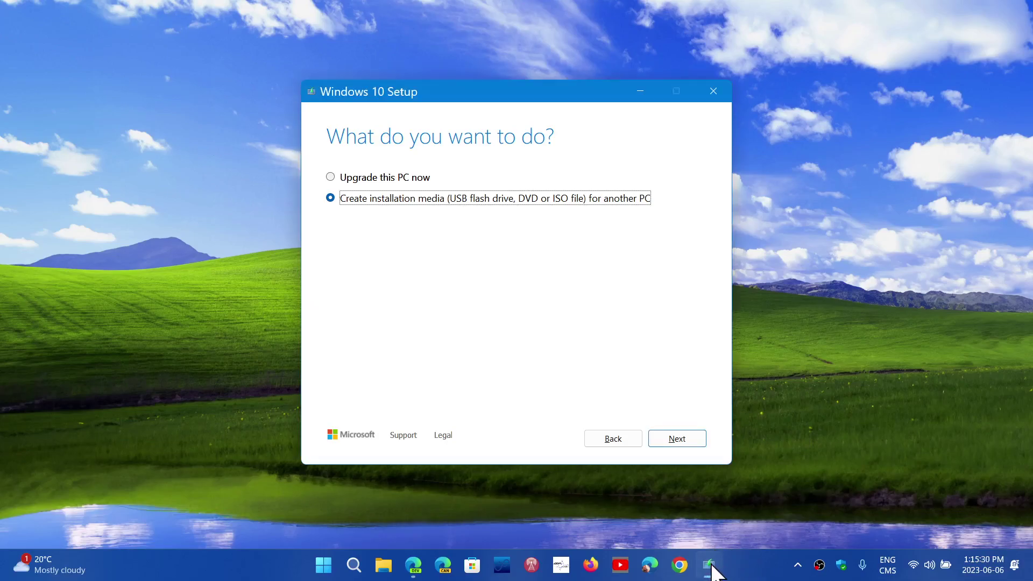
Switch to Edge showing Microsoft's Download Windows 10 page
{"action": "left_click", "coordinate": [414, 565]}
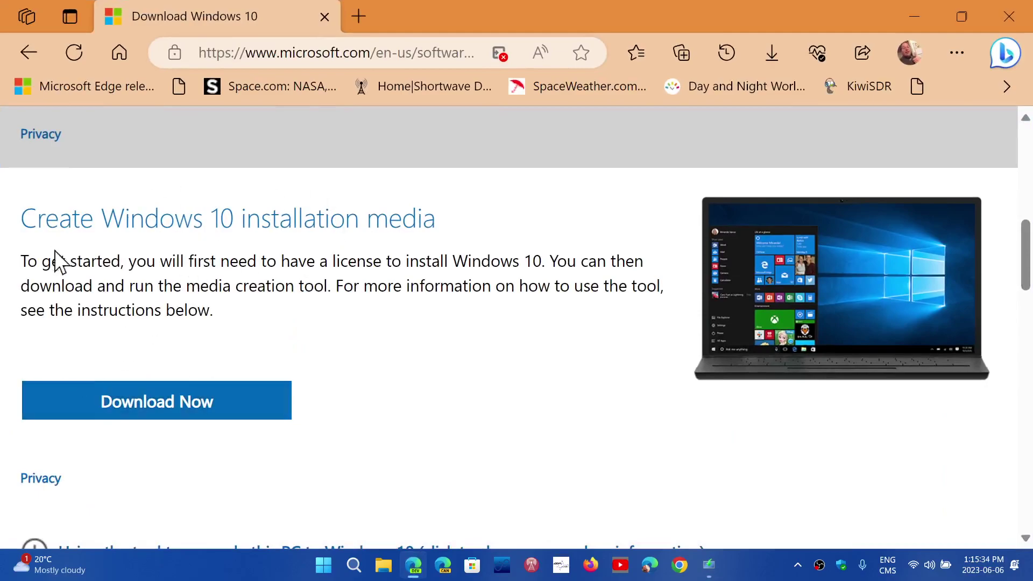
{"action": "scroll", "coordinate": [437, 378], "scroll_direction": "down", "scroll_amount": 2}
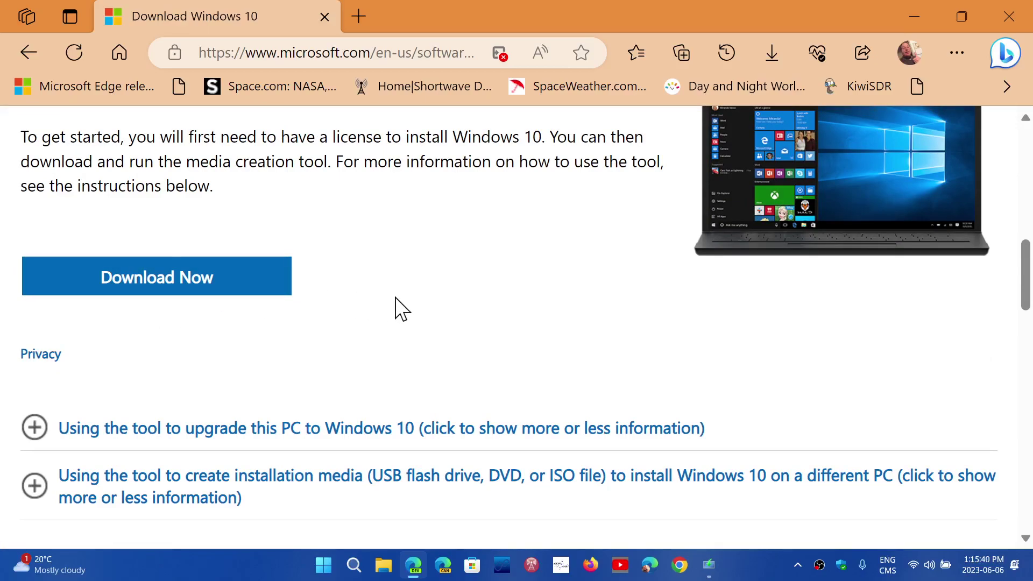
{"action": "scroll", "coordinate": [398, 300], "scroll_direction": "up", "scroll_amount": 2}
{"action": "scroll", "coordinate": [399, 300], "scroll_direction": "up", "scroll_amount": 2}
{"action": "scroll", "coordinate": [398, 301], "scroll_direction": "down", "scroll_amount": 3}
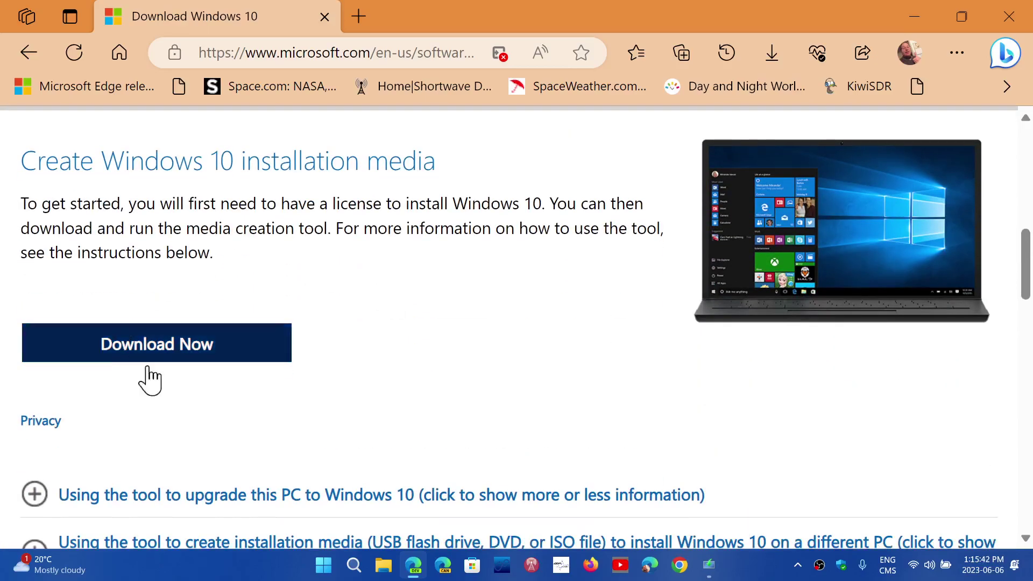
In Windows 10 Setup, keep the recommended language, edition and architecture, then choose ISO file
{"action": "left_click", "coordinate": [712, 565]}
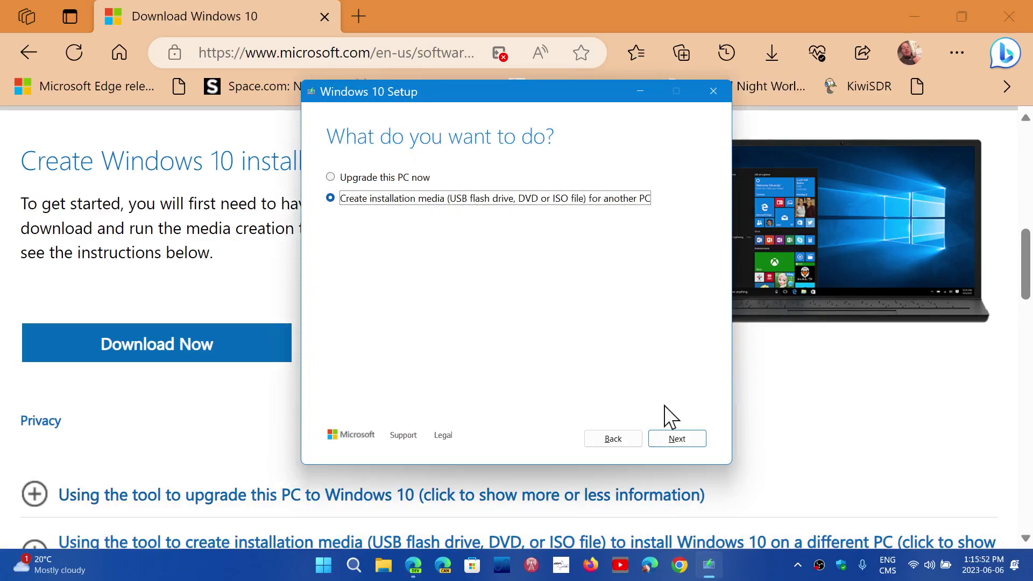
{"action": "left_click", "coordinate": [692, 440]}
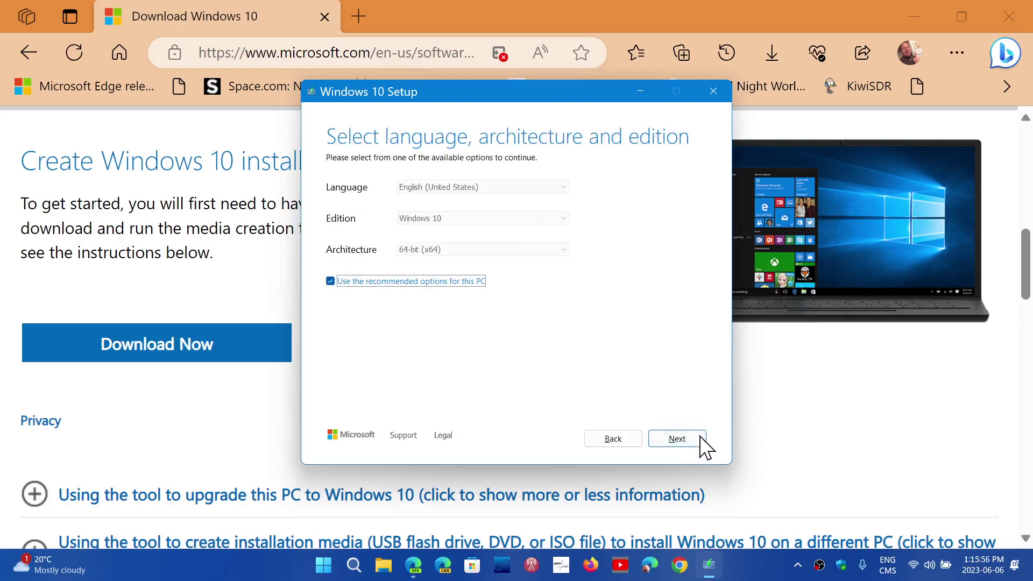
{"action": "left_click", "coordinate": [683, 440]}
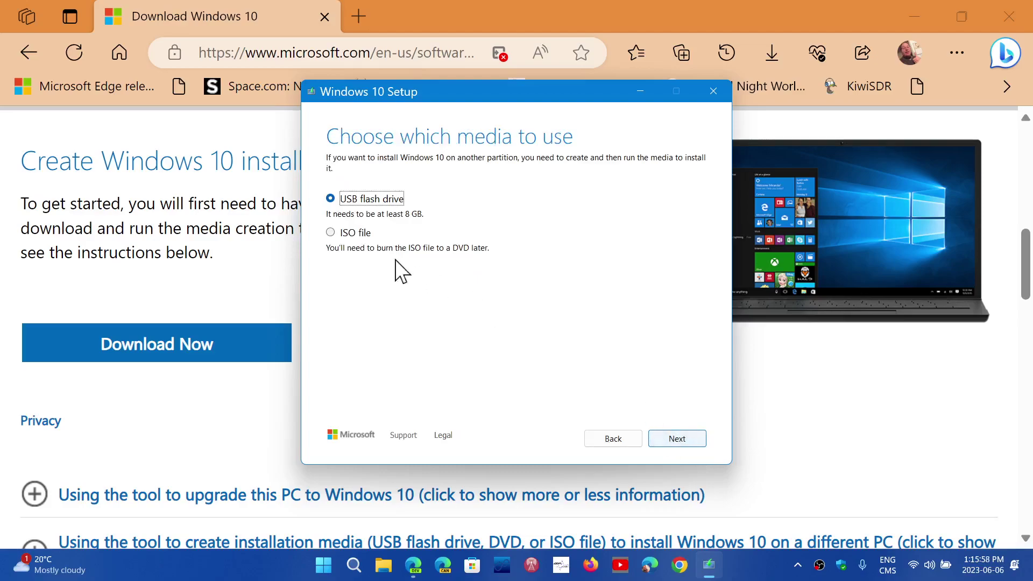
{"action": "left_click", "coordinate": [349, 235]}
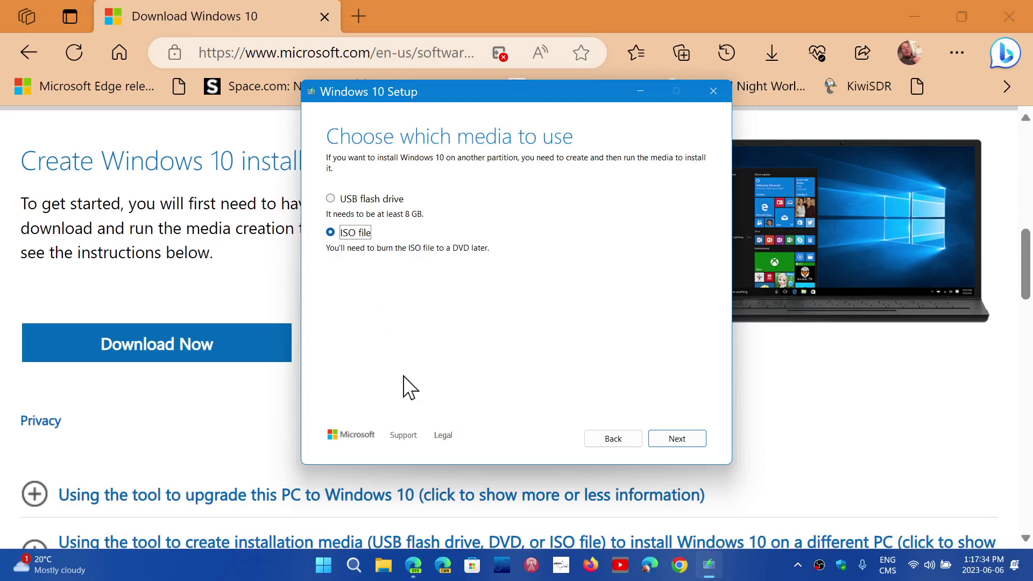
{"action": "scroll", "coordinate": [153, 238], "scroll_direction": "up", "scroll_amount": 1}
{"action": "scroll", "coordinate": [154, 238], "scroll_direction": "up", "scroll_amount": 1}
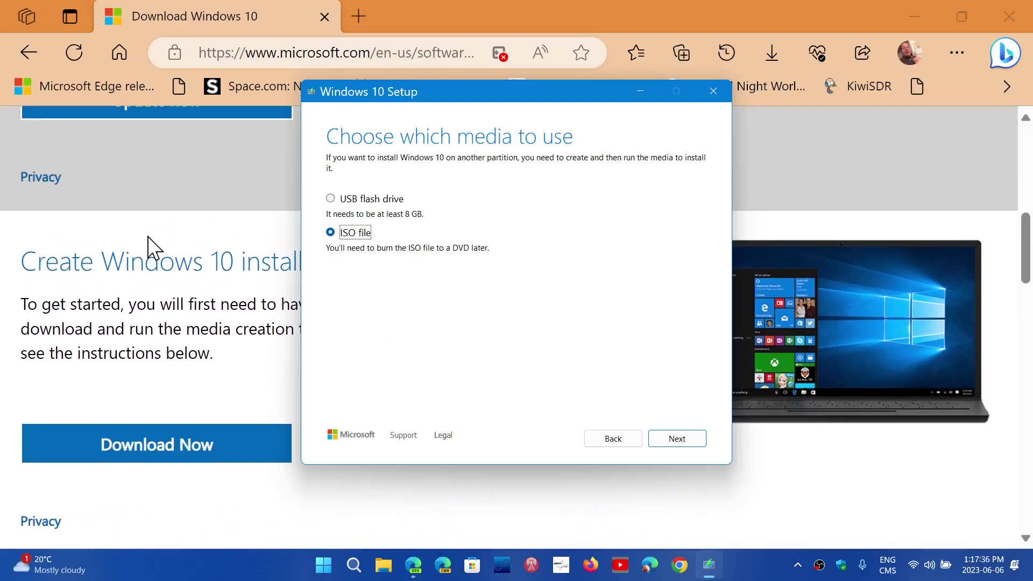
Switch between the Edge installation media page and the Windows 10 Setup window
{"action": "left_click", "coordinate": [807, 462]}
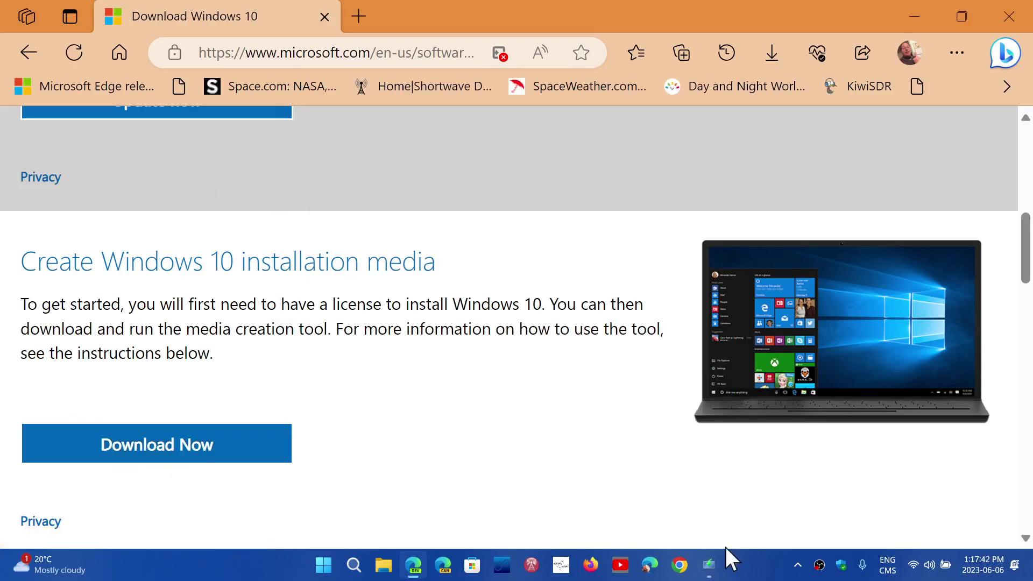
{"action": "left_click", "coordinate": [710, 565]}
{"action": "left_click", "coordinate": [750, 566]}
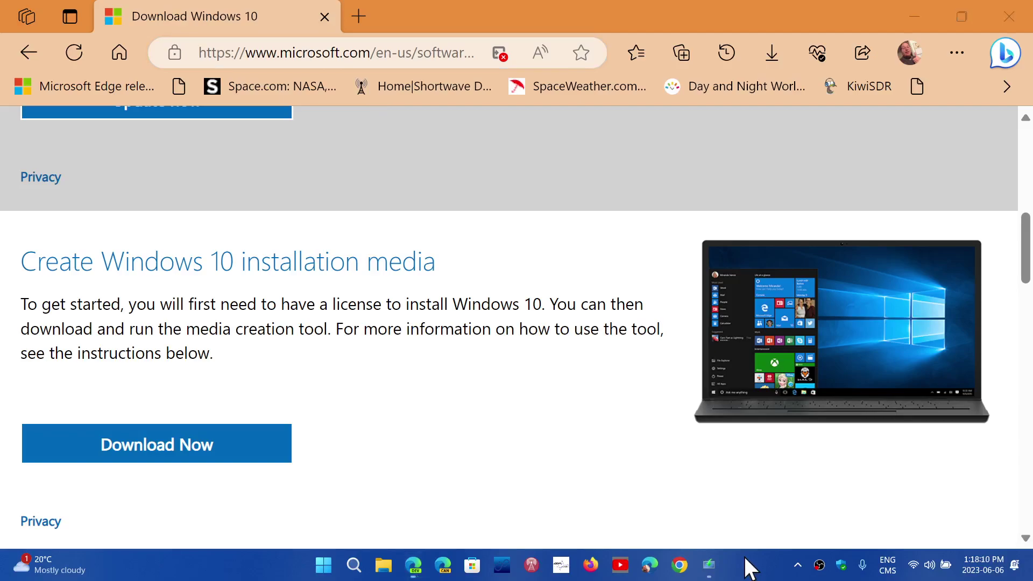